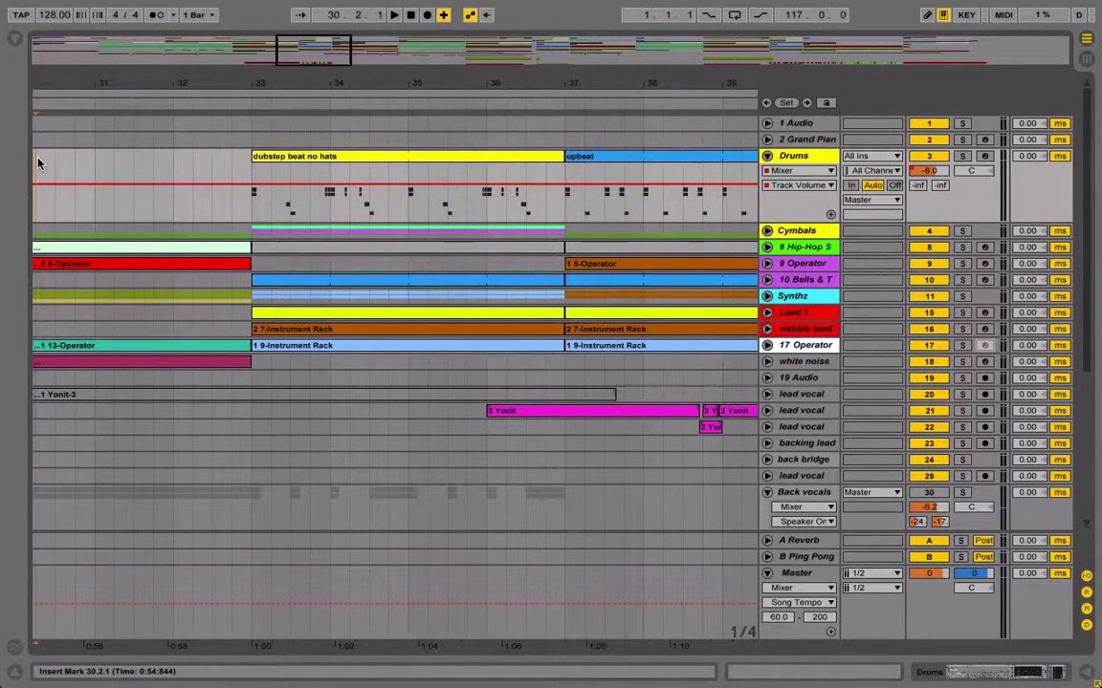
# Step: Split the dubstep beat no hats clip on the Drums track at bar 36 and move its final one-bar piece to 31.3.1
pyautogui.click(488, 211)
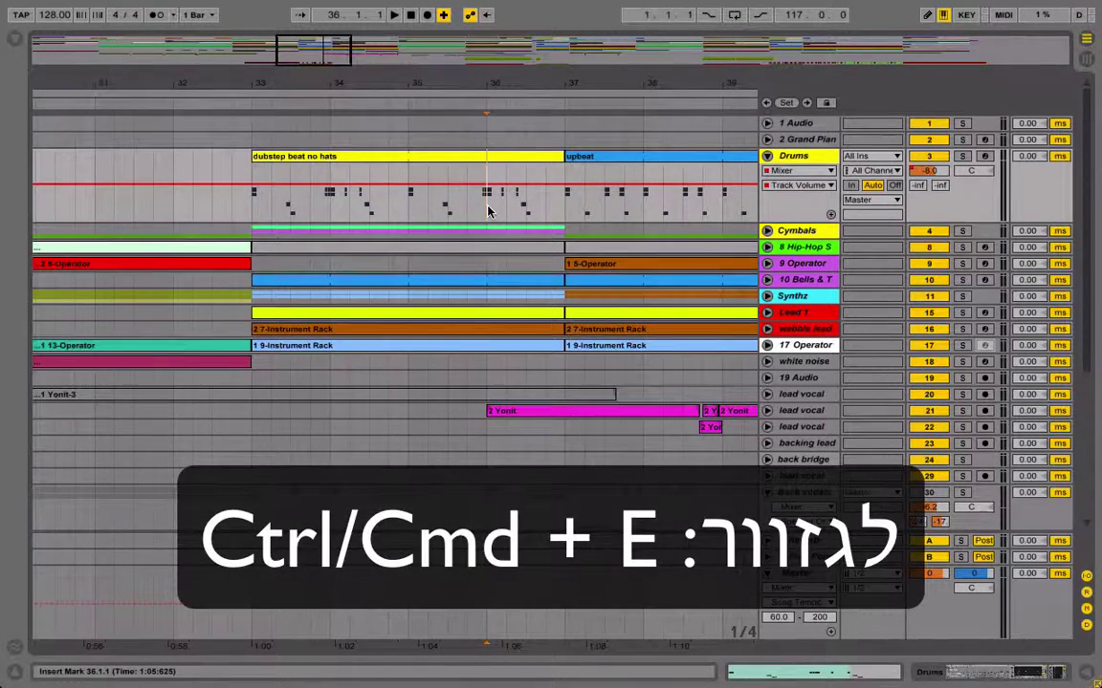
pyautogui.hotkey('ctrl', 'e')
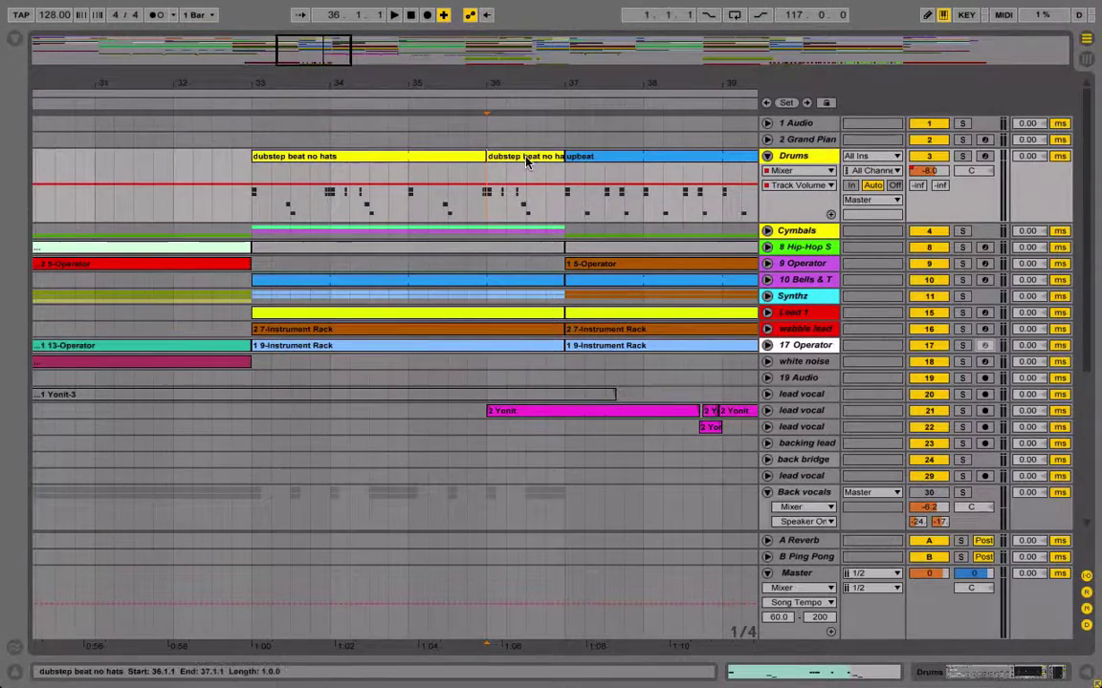
pyautogui.moveTo(524, 162); pyautogui.dragTo(173, 163)
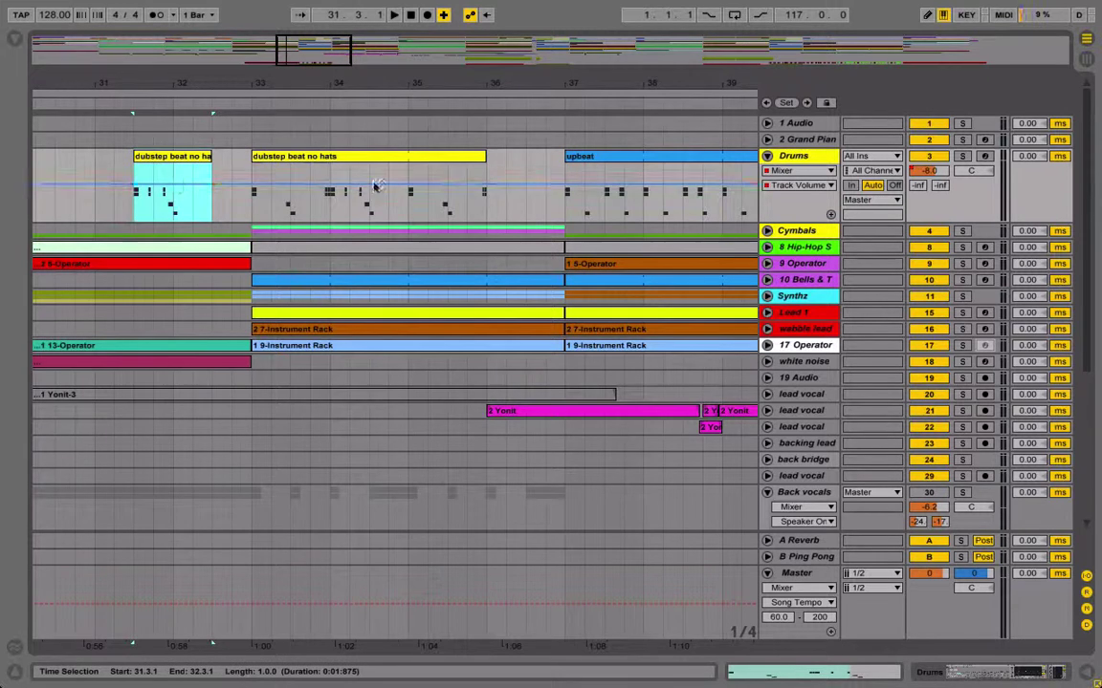
# Step: Split the remaining dubstep beat no hats clip at bars 34 and 35, and move the 35.2 to 35.4 section to 36.2.1
pyautogui.moveTo(330, 196); pyautogui.dragTo(411, 218)
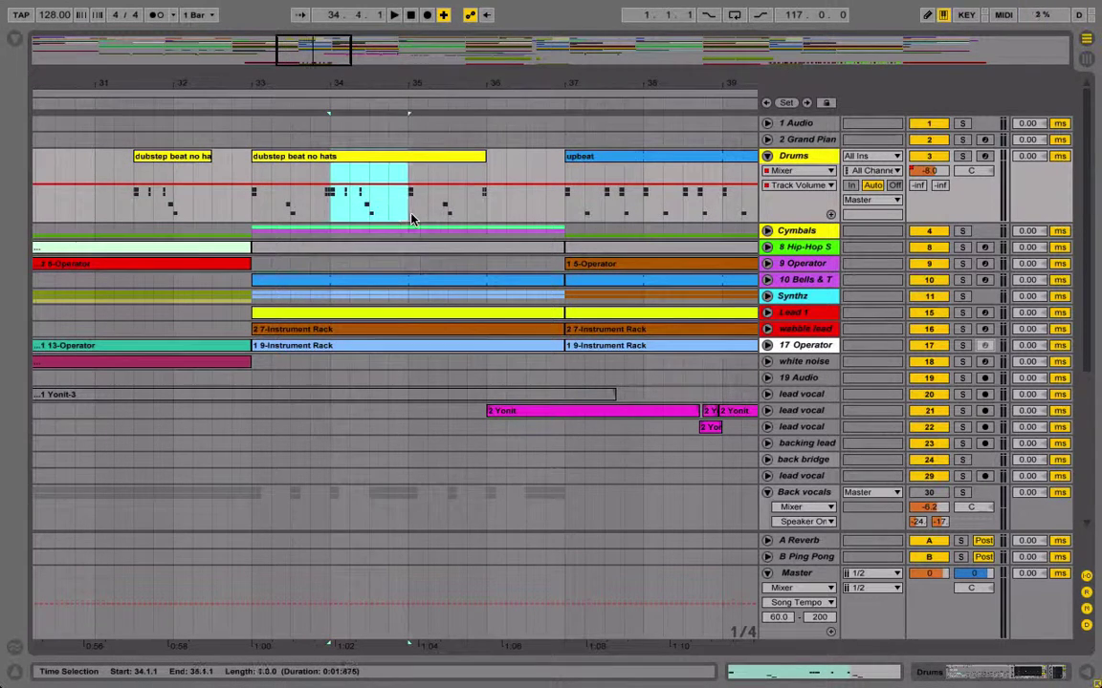
pyautogui.hotkey('ctrl', 'e')
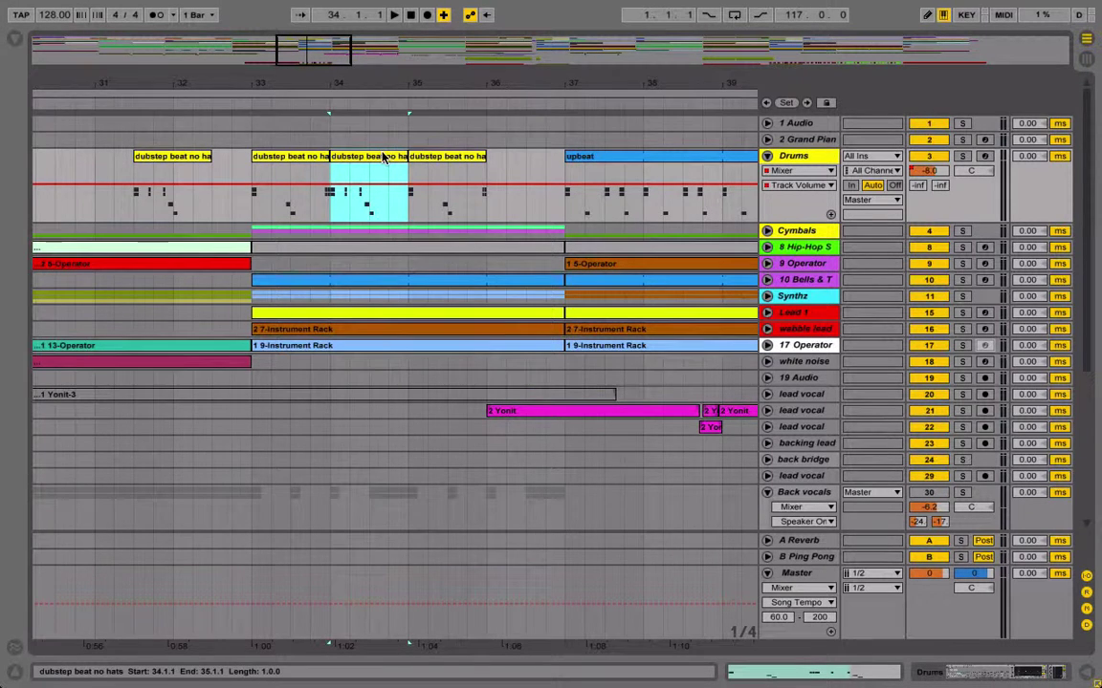
pyautogui.click(433, 201)
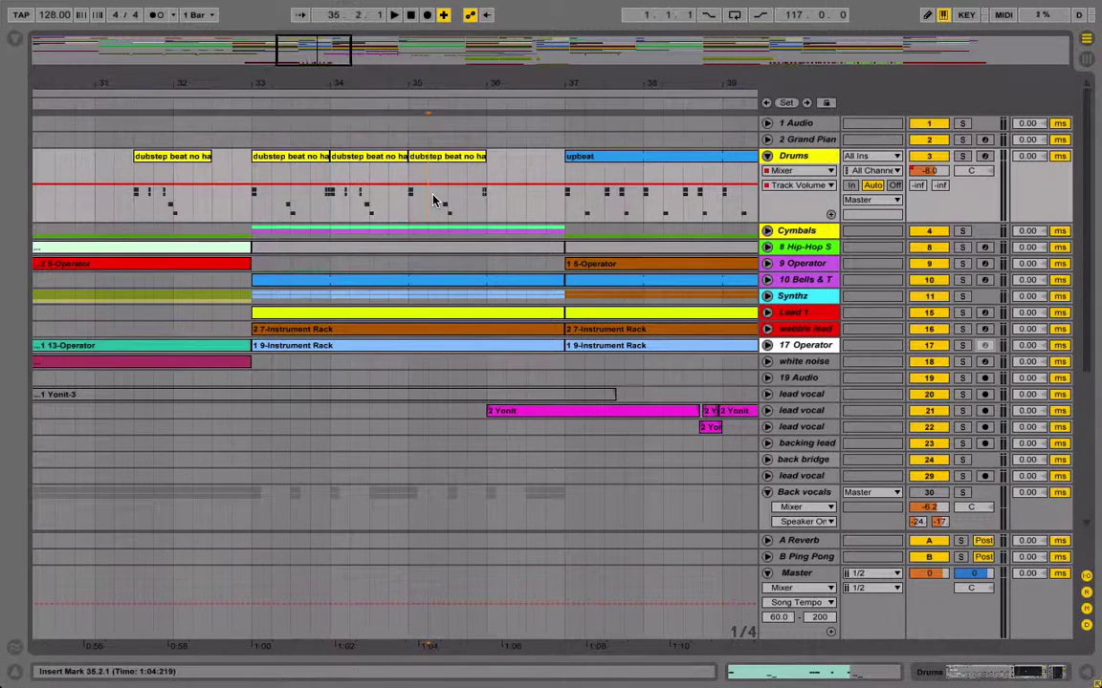
pyautogui.moveTo(432, 201); pyautogui.dragTo(467, 203)
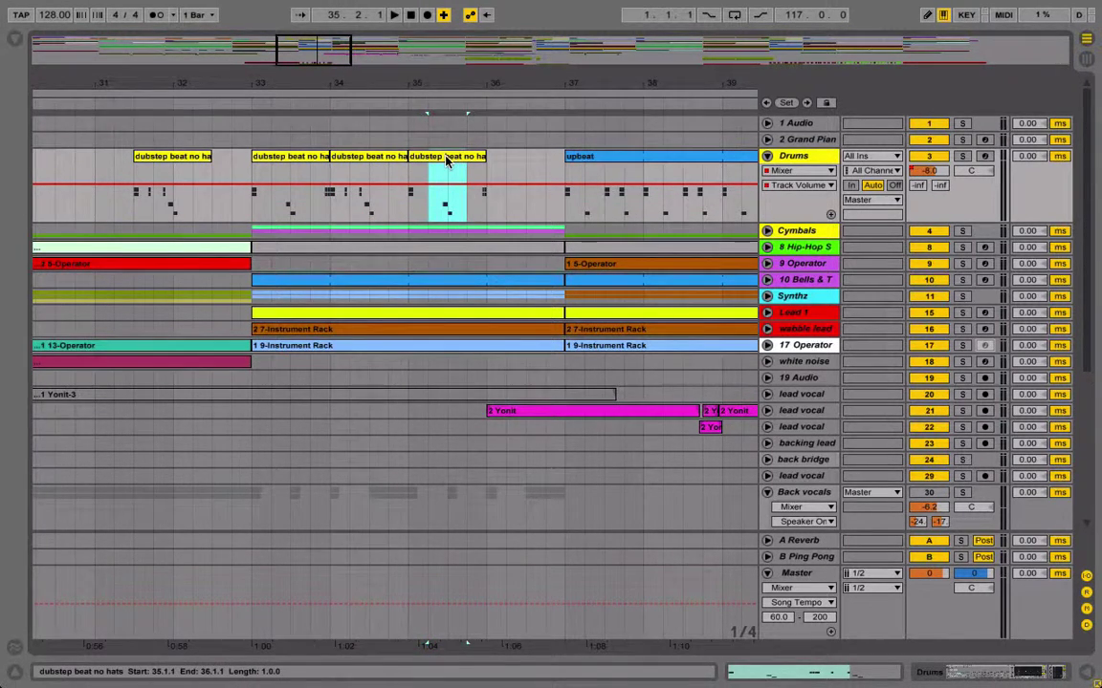
pyautogui.moveTo(445, 161); pyautogui.dragTo(524, 166)
# Step: Move the one-bar drum piece at bar 33 to 34.4.1 and consolidate the Drums clips from bar 34 to bar 36
pyautogui.click(269, 158)
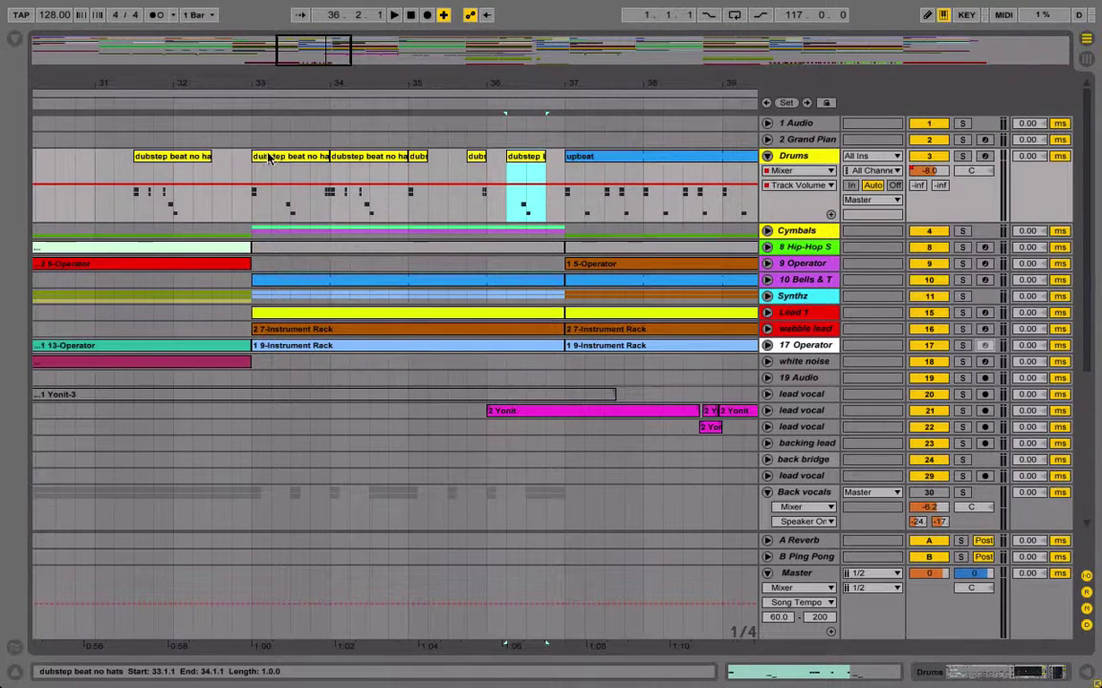
pyautogui.moveTo(271, 161); pyautogui.dragTo(407, 160)
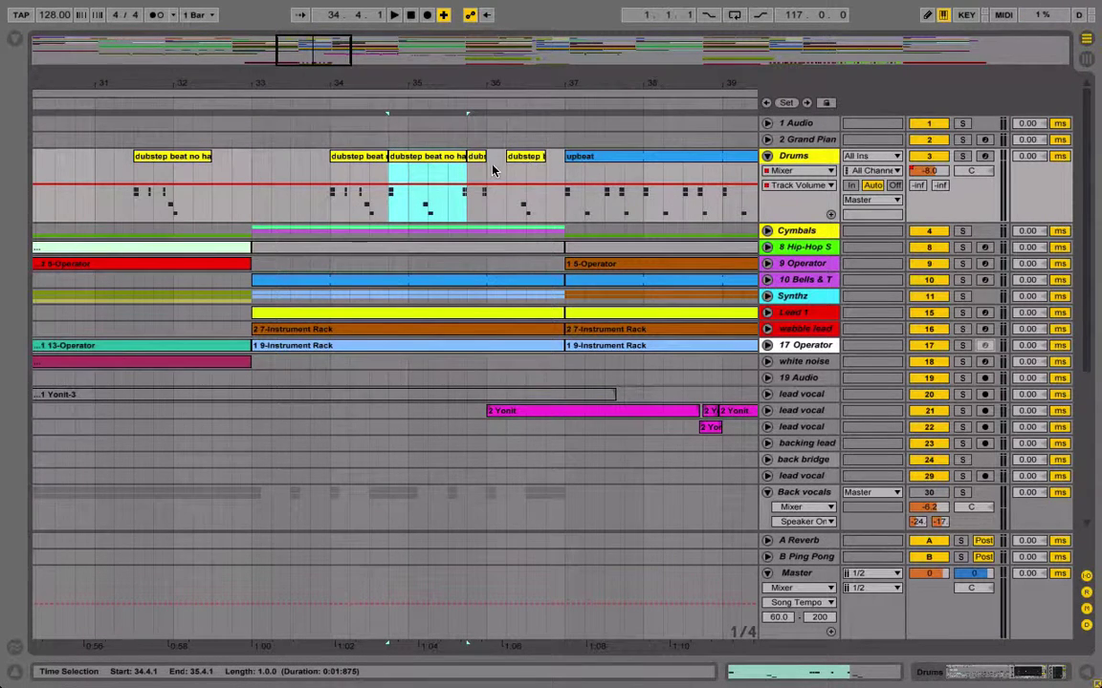
pyautogui.moveTo(484, 178); pyautogui.dragTo(335, 170)
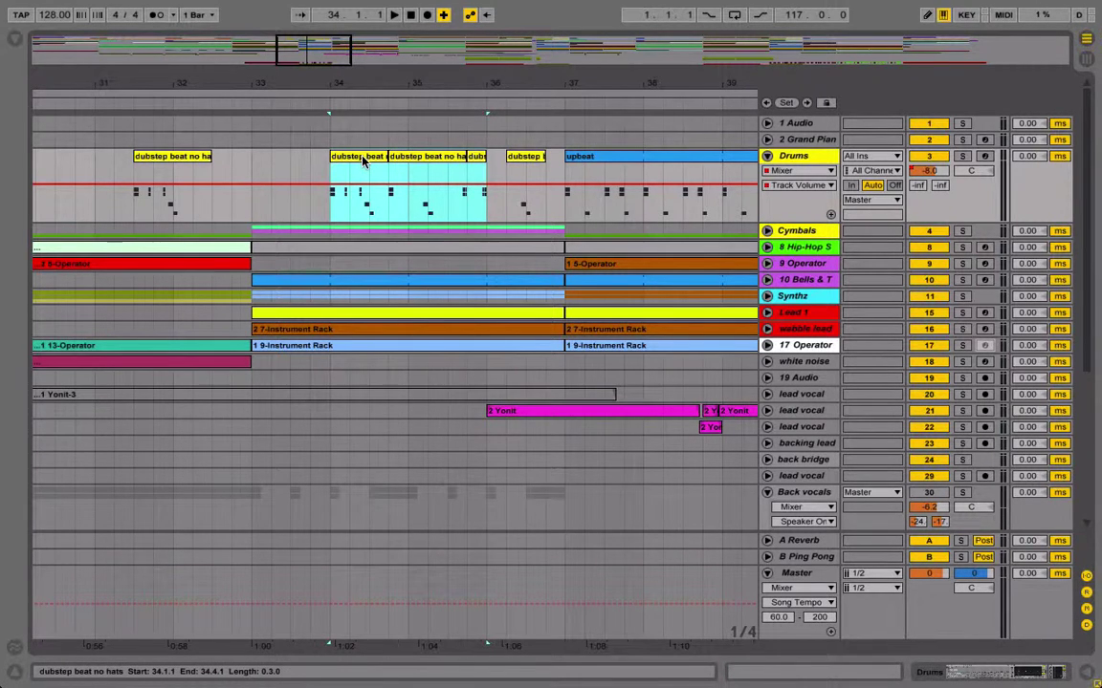
pyautogui.rightClick(363, 162)
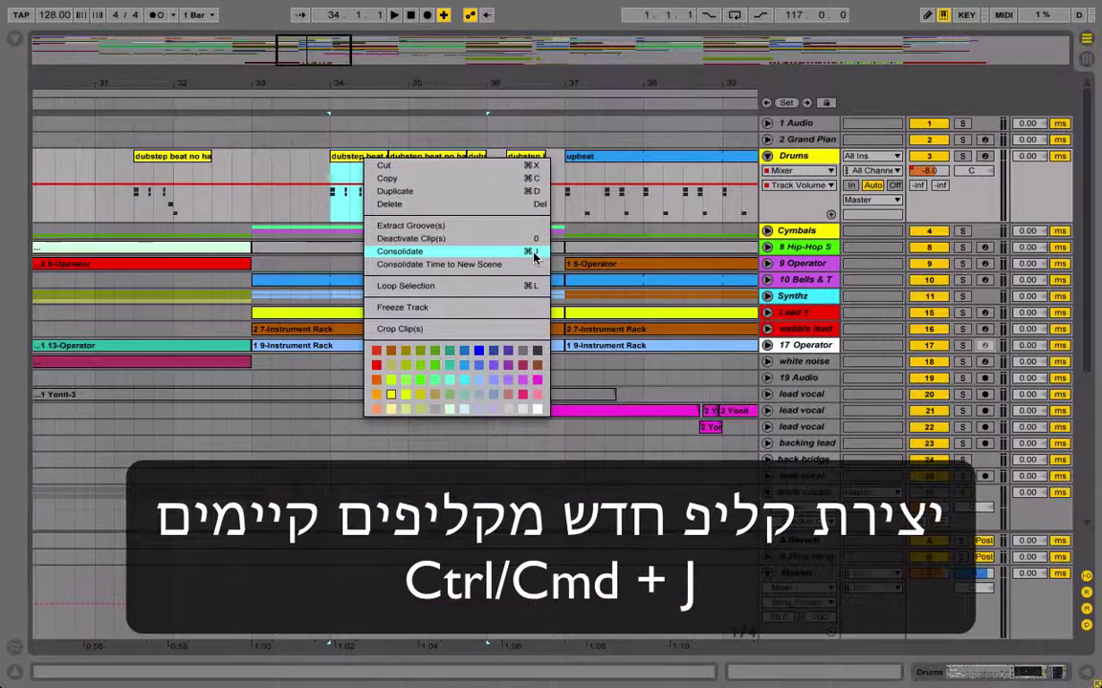
pyautogui.click(531, 252)
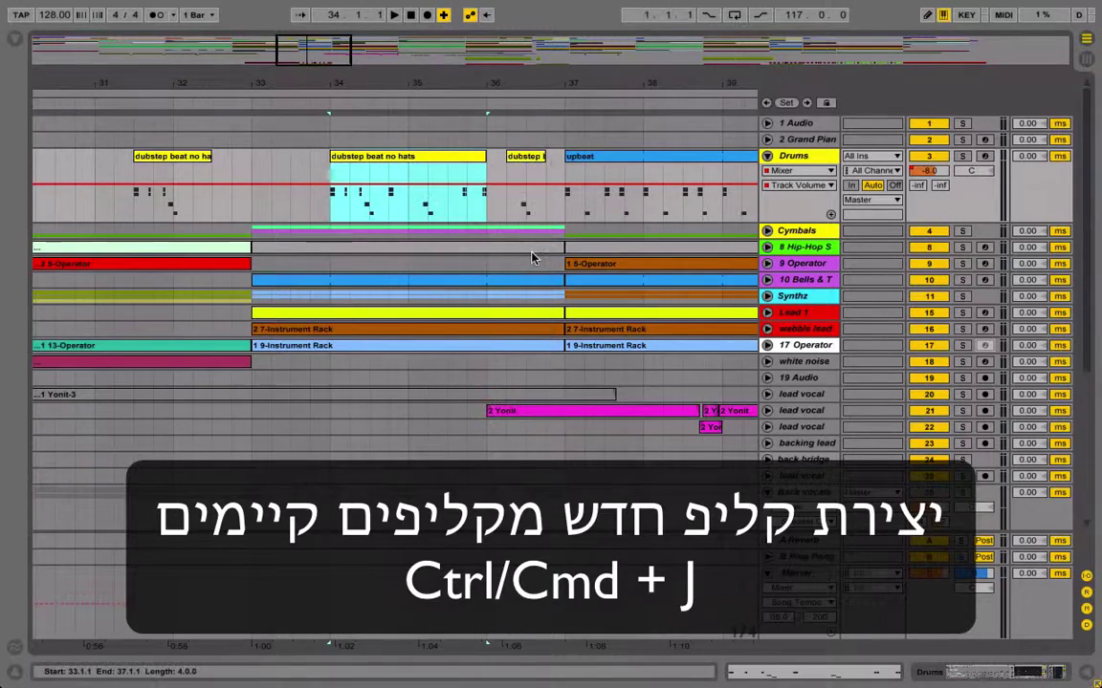
# Step: Consolidate the chopped backing vocal clips on track 31 from bar 33 to bar 37 into one clip
pyautogui.scroll(-5, 386, 192)
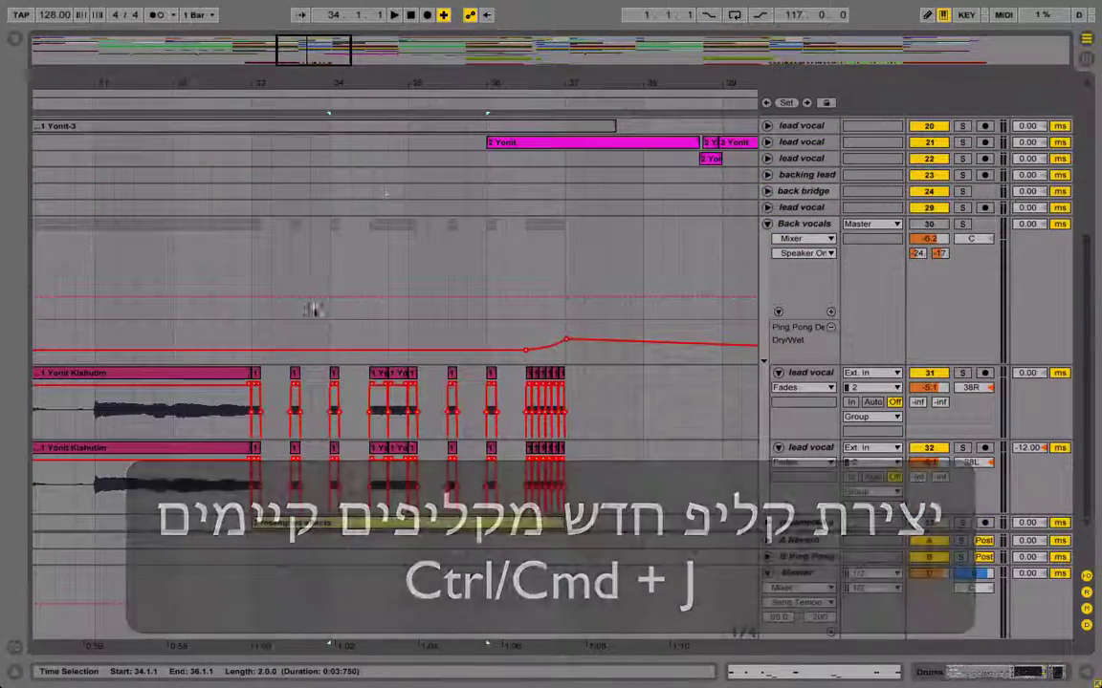
pyautogui.moveTo(255, 433); pyautogui.dragTo(573, 406)
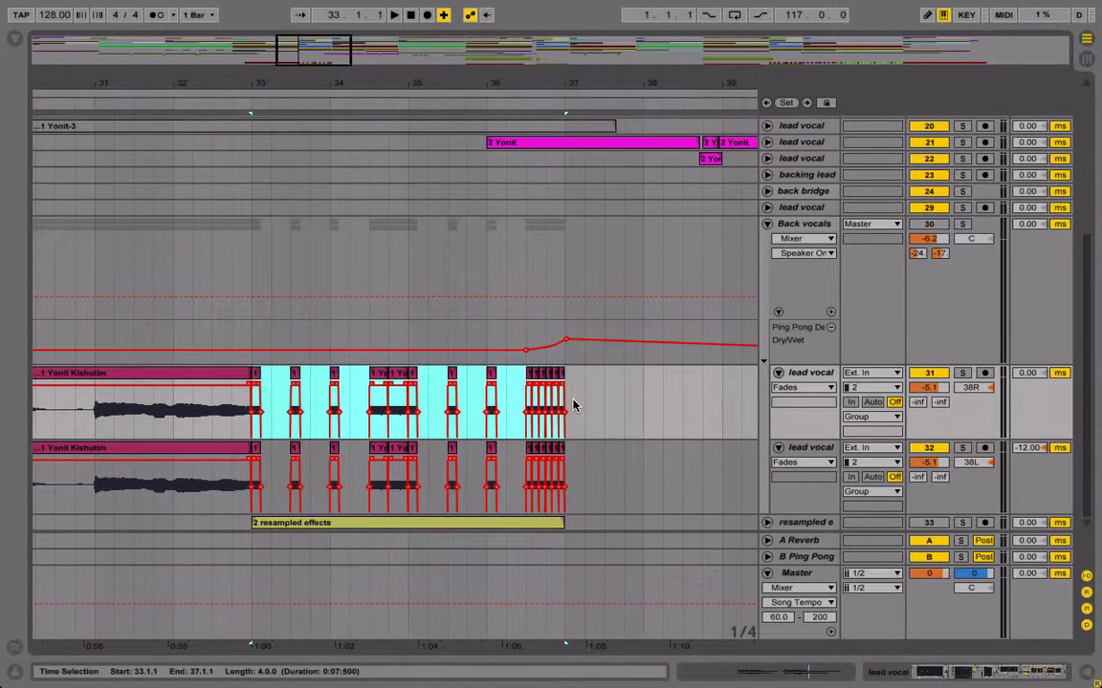
pyautogui.press('super+j')
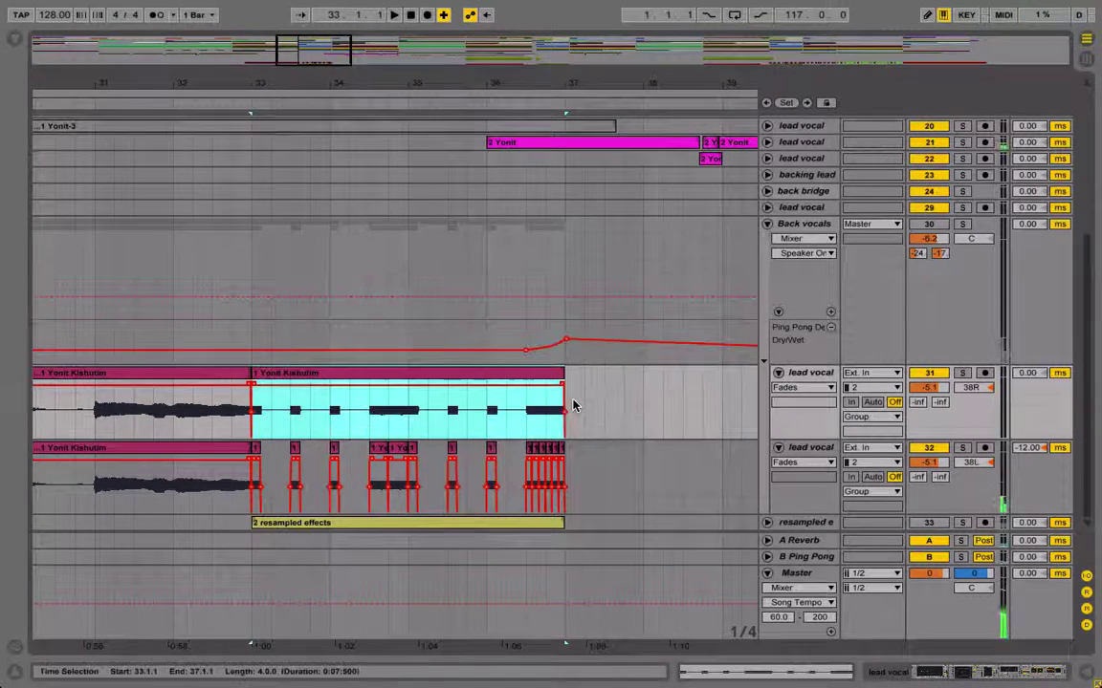
# Step: Trim the green vocal clip on lead vocal track 20 to run from 49.1.1 to 51.3.1
pyautogui.moveTo(444, 374); pyautogui.dragTo(446, 400)
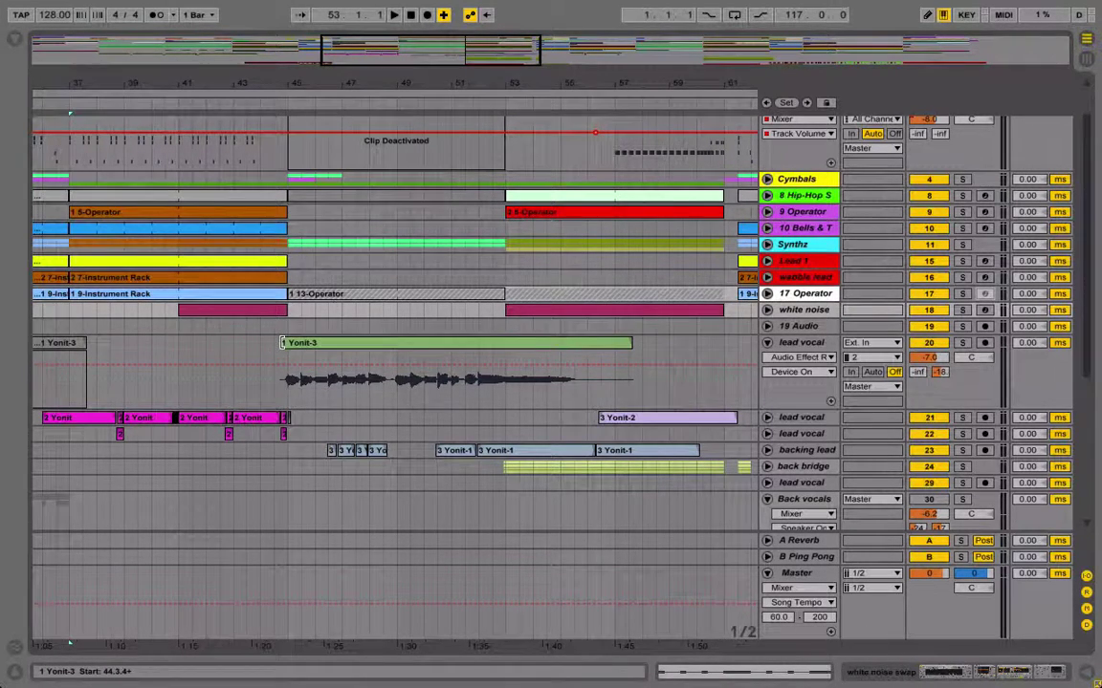
pyautogui.moveTo(281, 342); pyautogui.dragTo(398, 335)
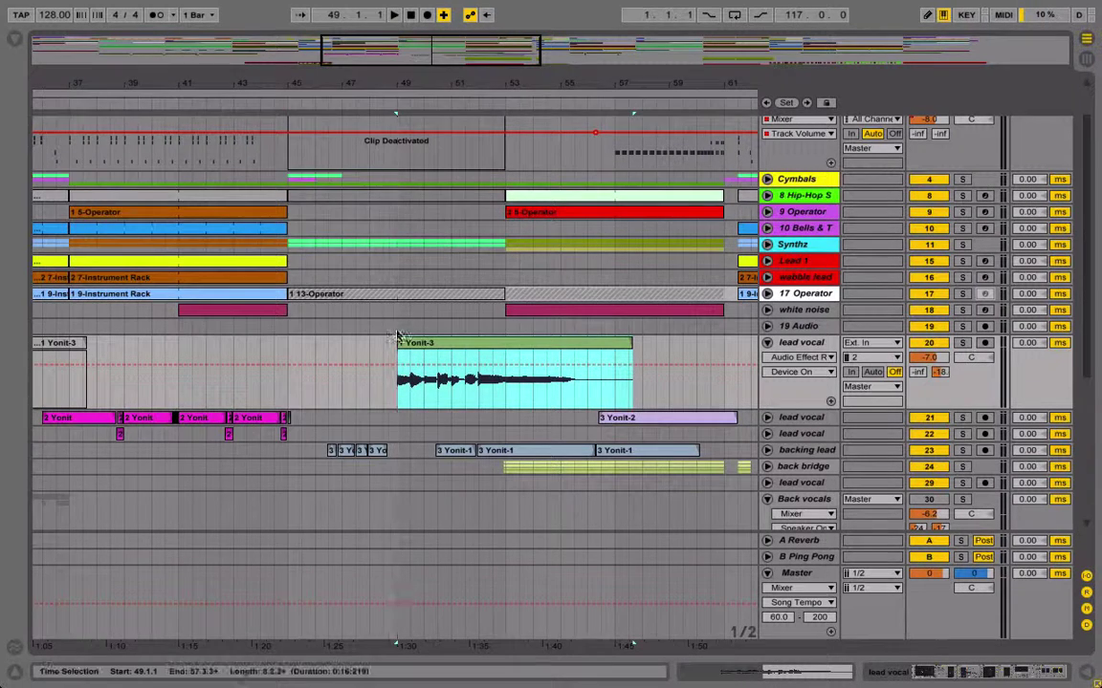
pyautogui.moveTo(626, 341); pyautogui.dragTo(465, 342)
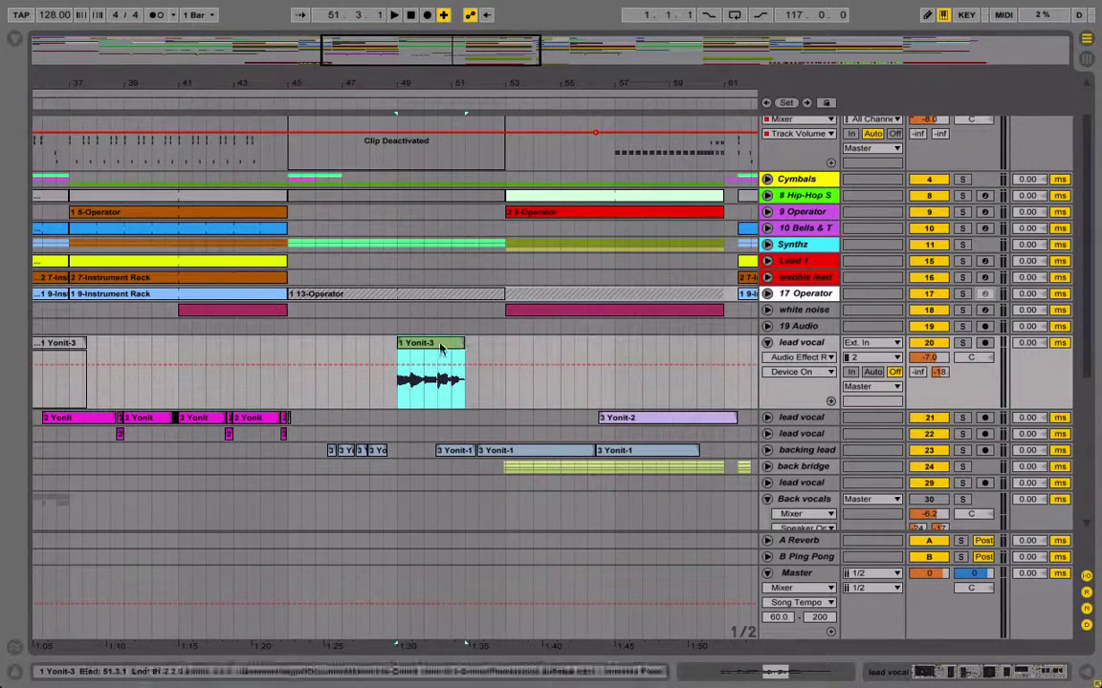
# Step: Open the trimmed vocal clip's sample settings, and move and extend it to span 43.3.1 to about bar 52
pyautogui.doubleClick(440, 369)
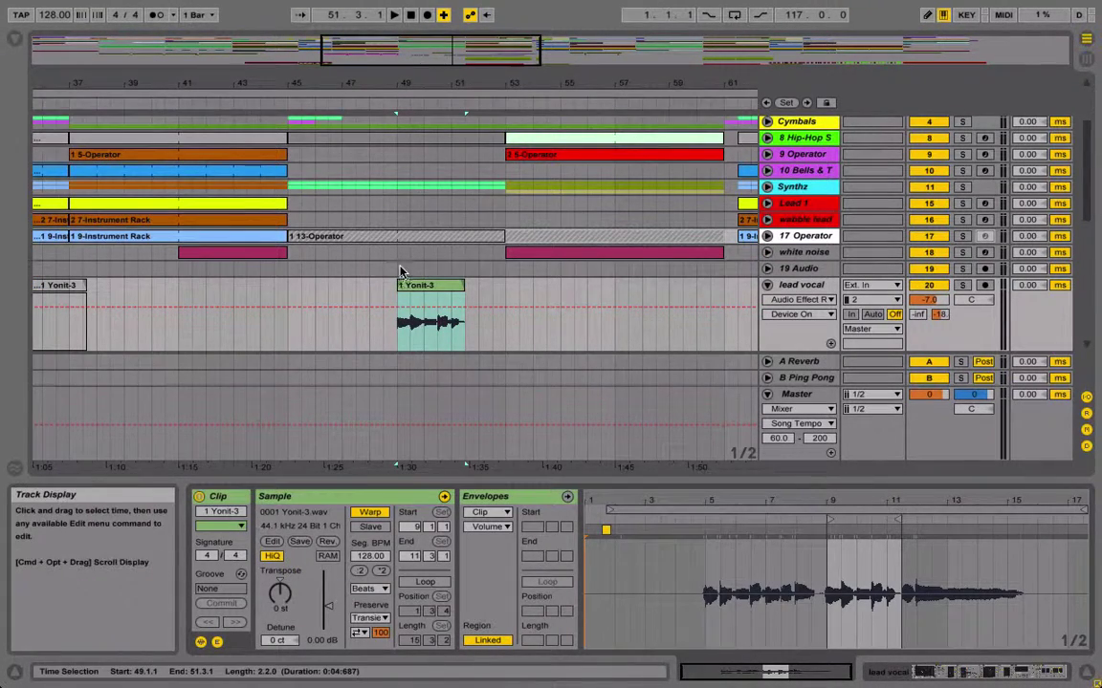
pyautogui.moveTo(417, 290); pyautogui.dragTo(496, 285)
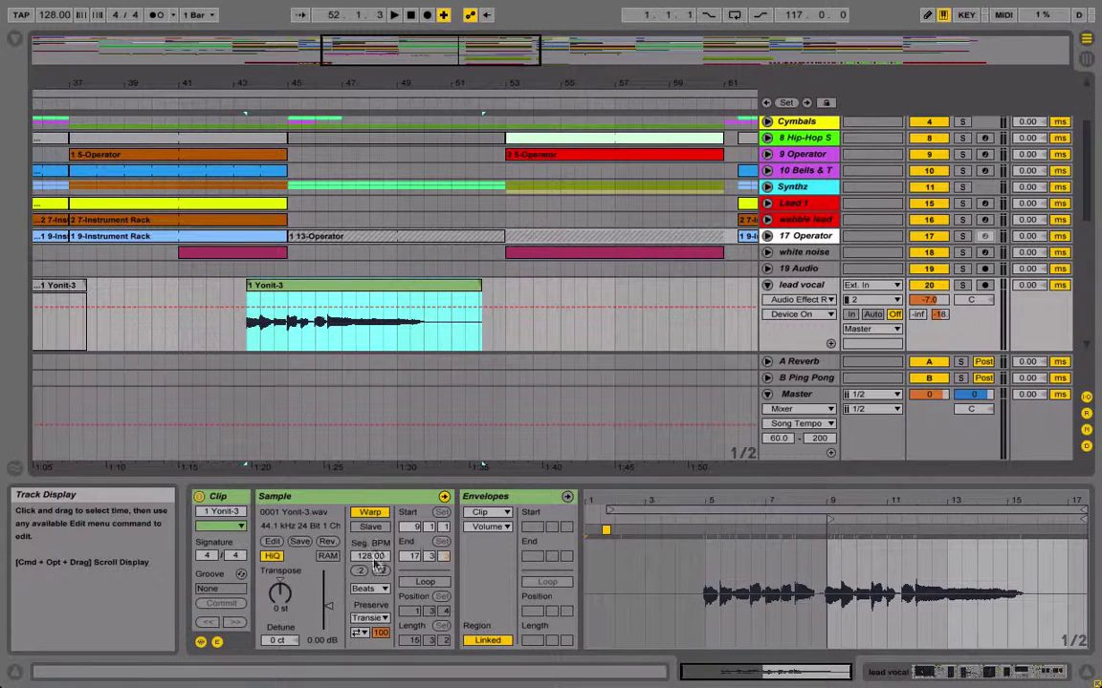
# Step: Loop the green vocal clip over sample bars 9 to 11 and extend the looped clip's end beyond bar 52
pyautogui.click(424, 581)
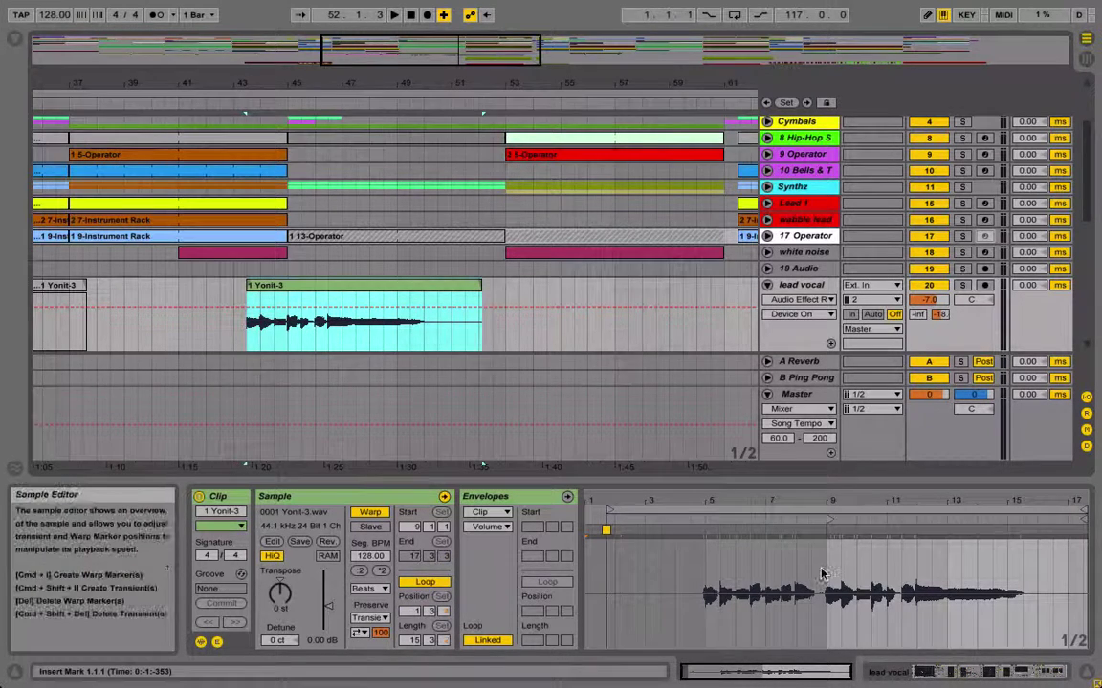
pyautogui.moveTo(827, 577); pyautogui.dragTo(888, 575)
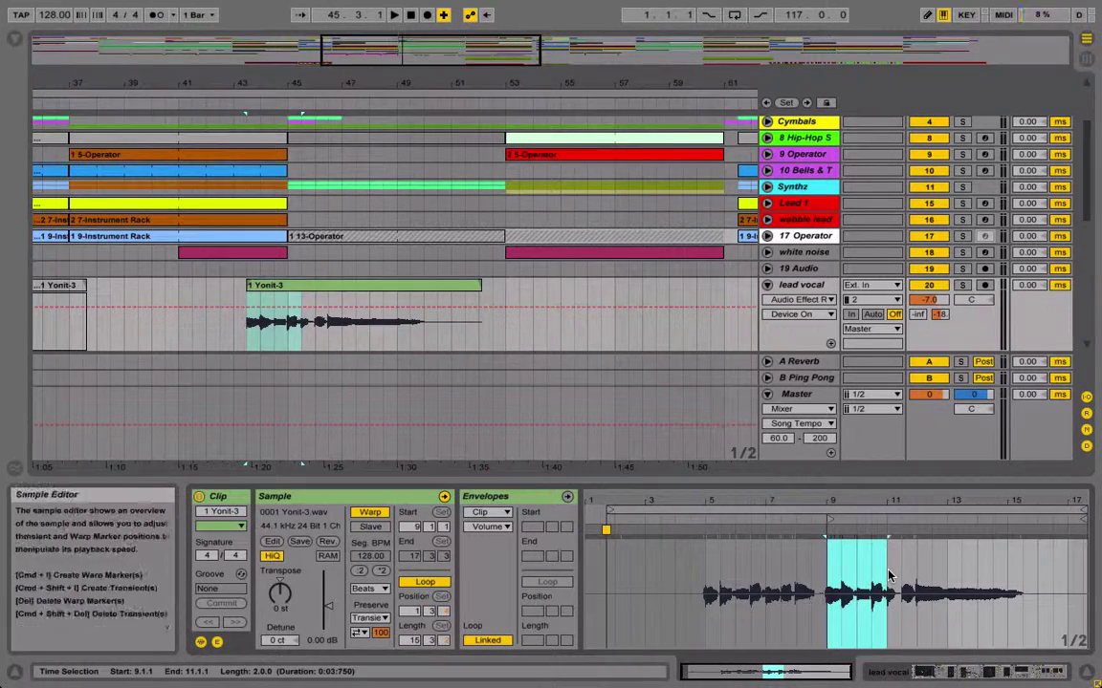
pyautogui.press('super+l')
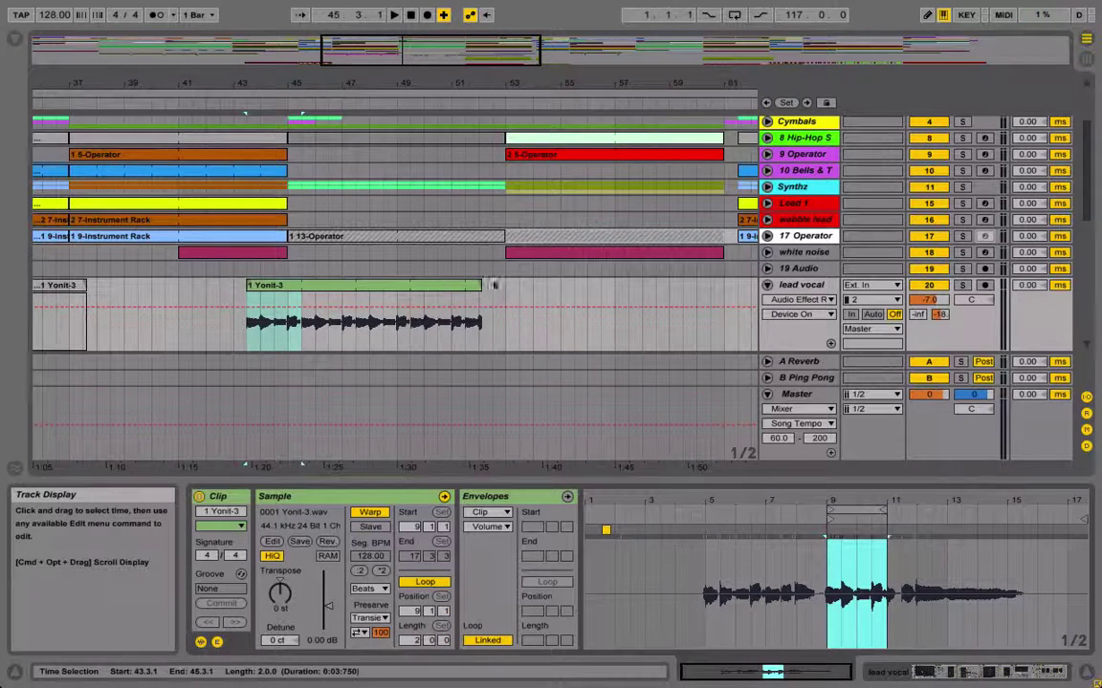
pyautogui.moveTo(482, 288); pyautogui.dragTo(566, 285)
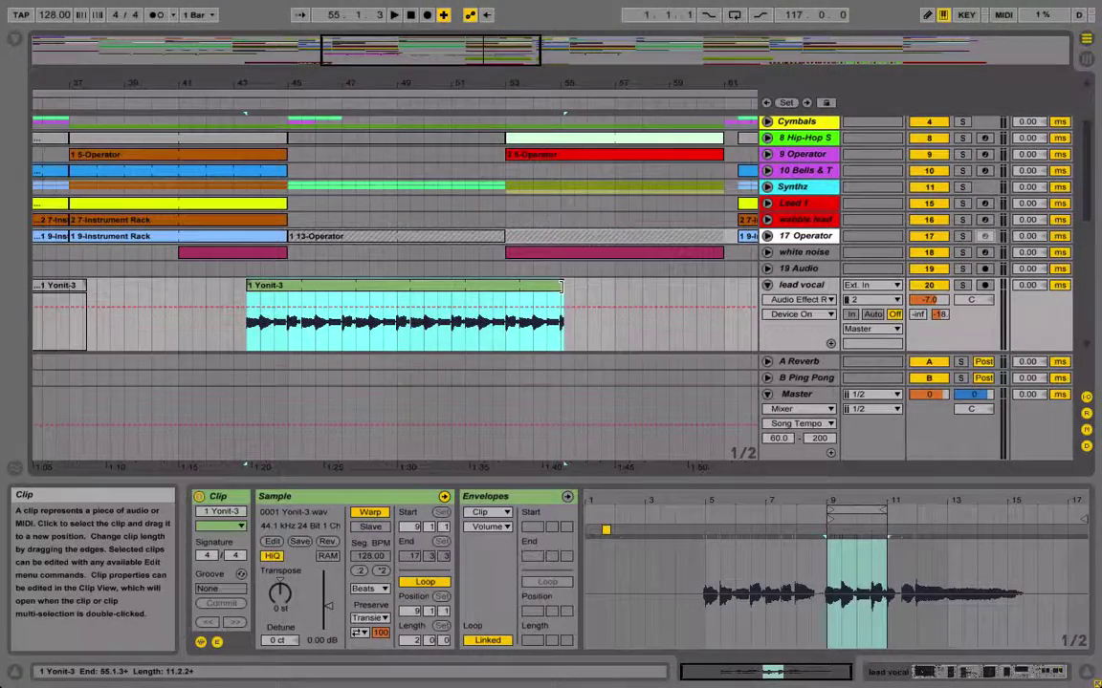
pyautogui.moveTo(564, 287); pyautogui.dragTo(527, 285)
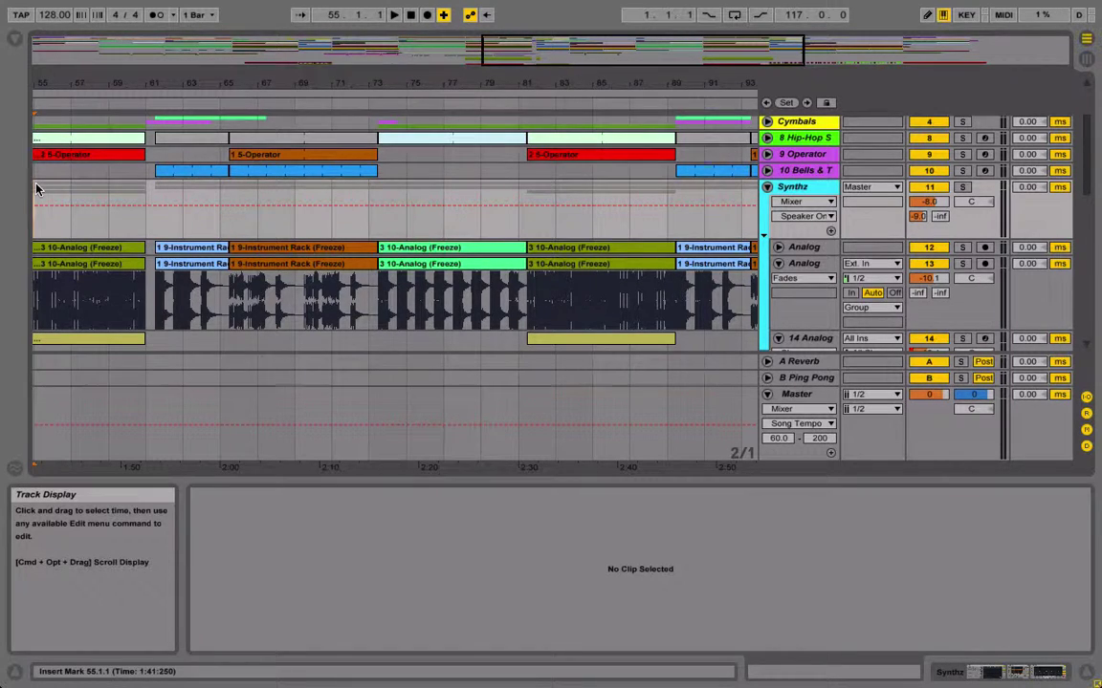
# Step: Duplicate the 9-Instrument Rack (Freeze) clip starting at 65.3.1 on Analog track 13 twice
pyautogui.click(299, 273)
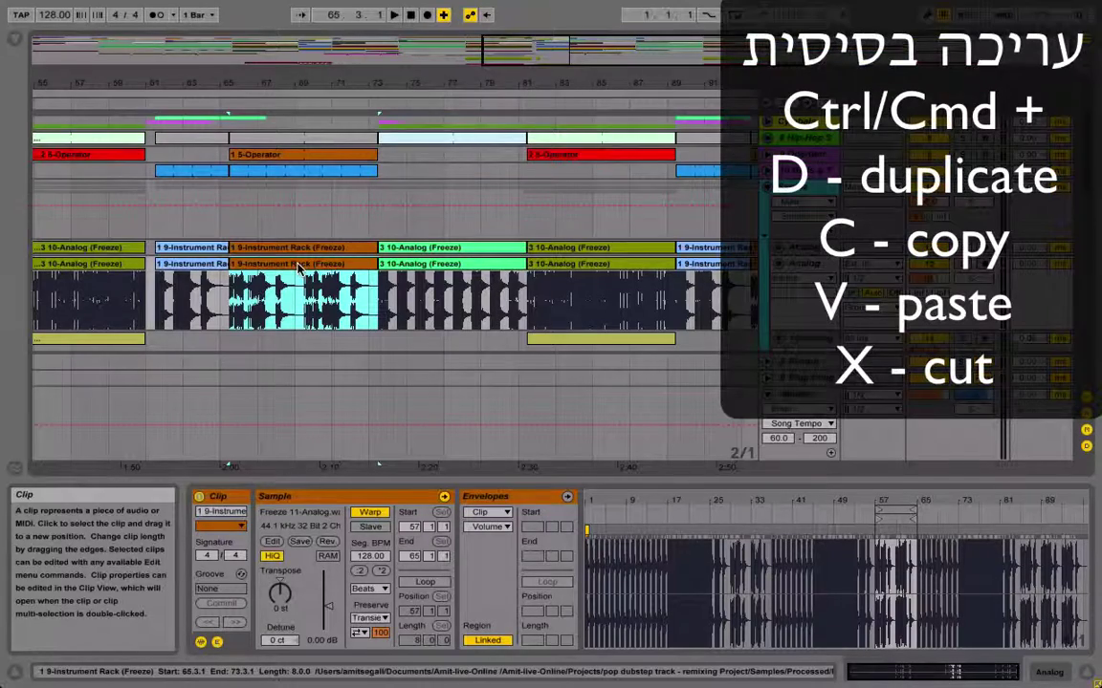
pyautogui.hotkey('ctrl', 'd')
pyautogui.hotkey('ctrl', 'd')
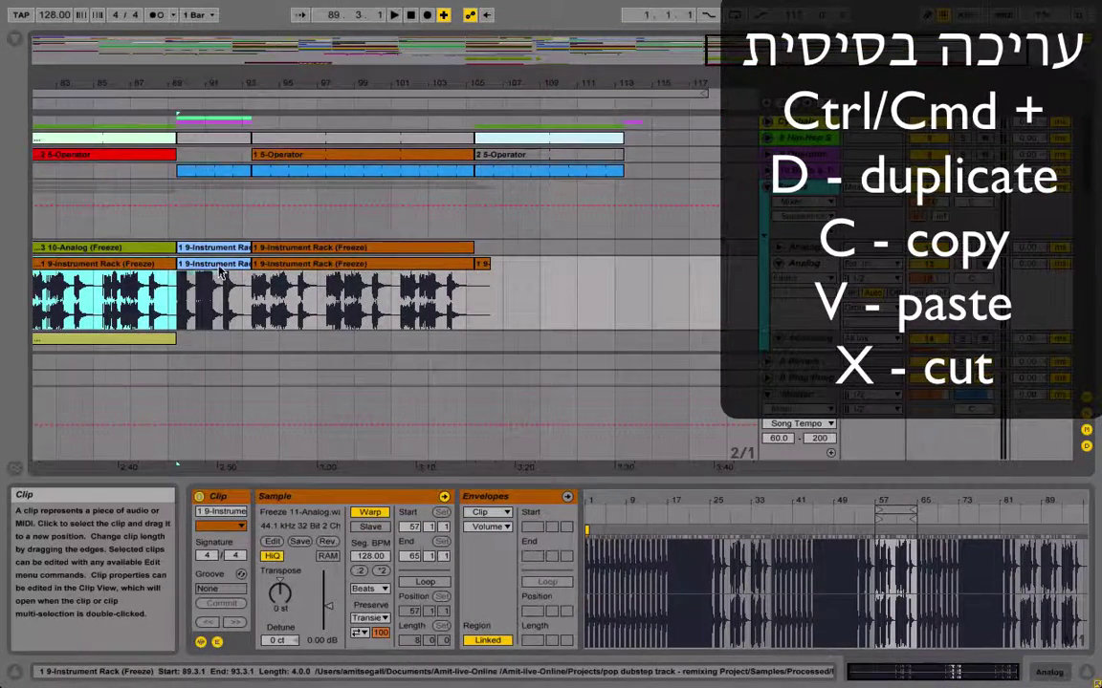
# Step: Copy the blue 9-Instrument Rack clip at 89.3.1 on Analog track 13 and paste it at bar 109
pyautogui.click(220, 272)
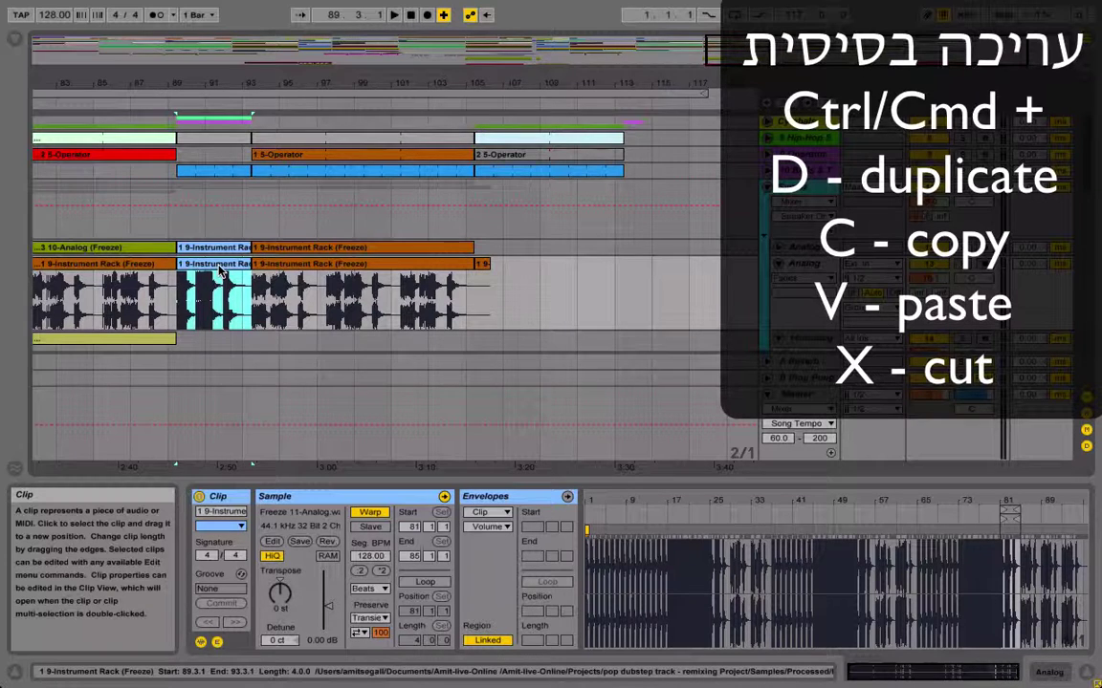
pyautogui.click(542, 284)
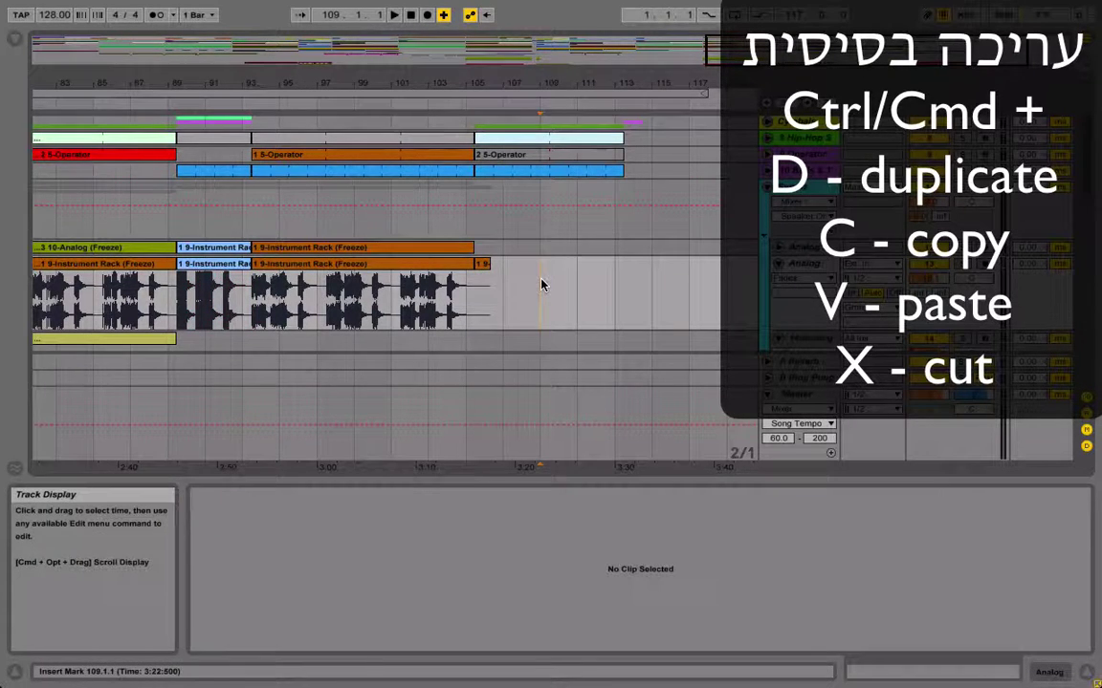
pyautogui.hotkey('ctrl', 'v')
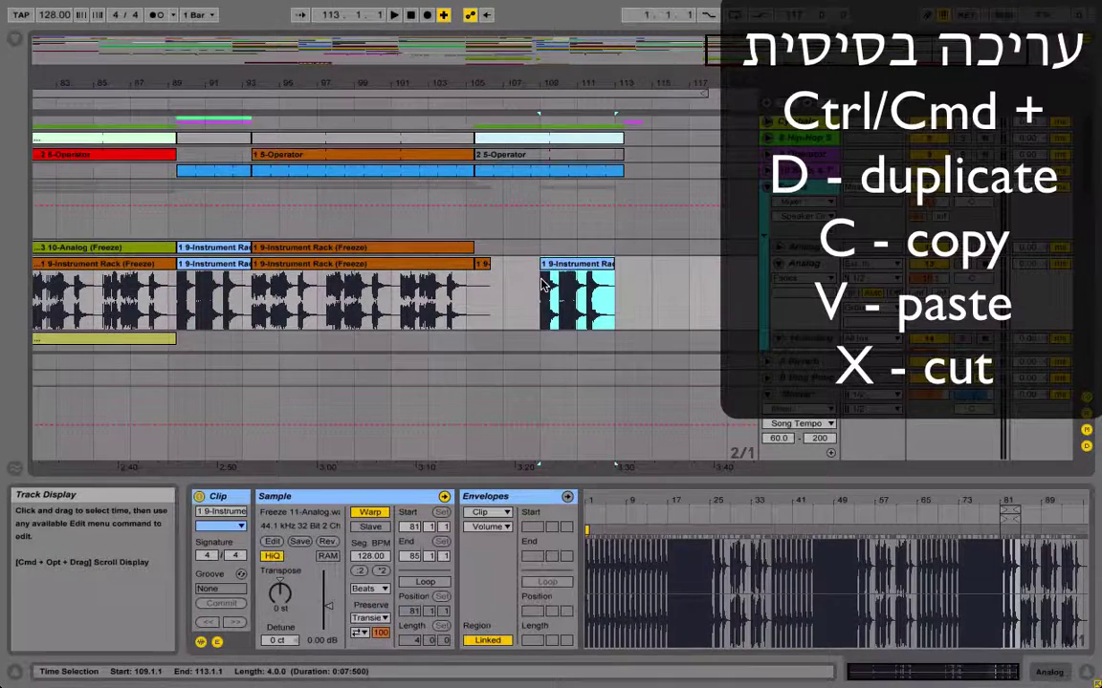
# Step: Cut the 9-Instrument Rack (Freeze) clip spanning 93.3.1 to 105.3.1 from Analog track 13
pyautogui.click(374, 277)
pyautogui.click(370, 264)
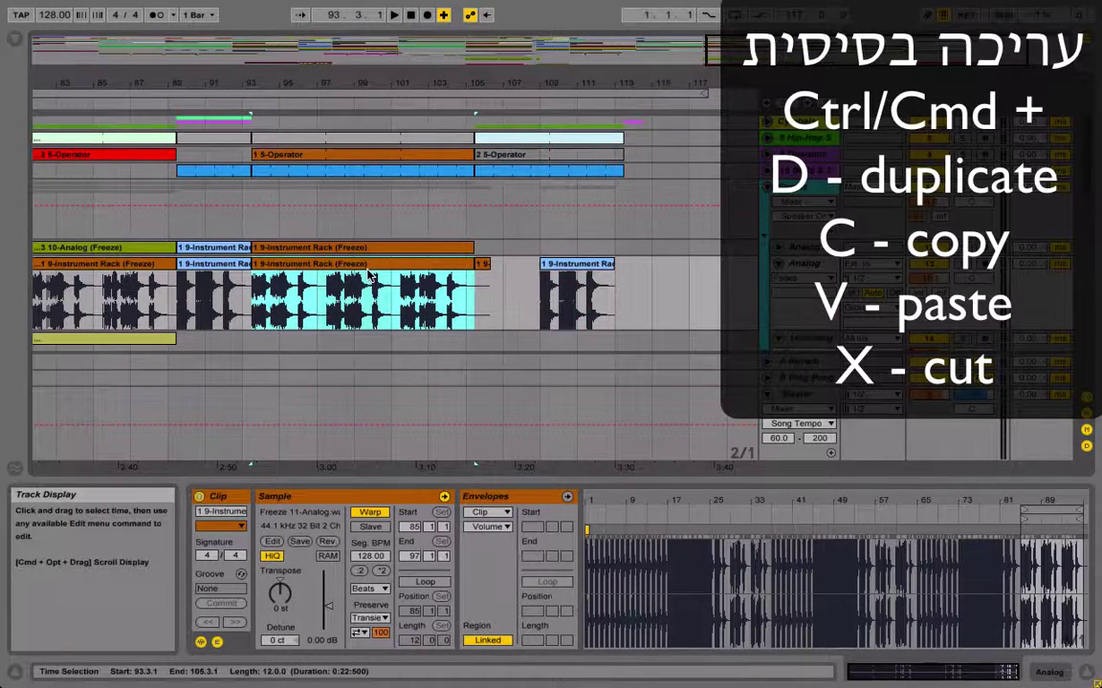
pyautogui.hotkey('ctrl', 'x')
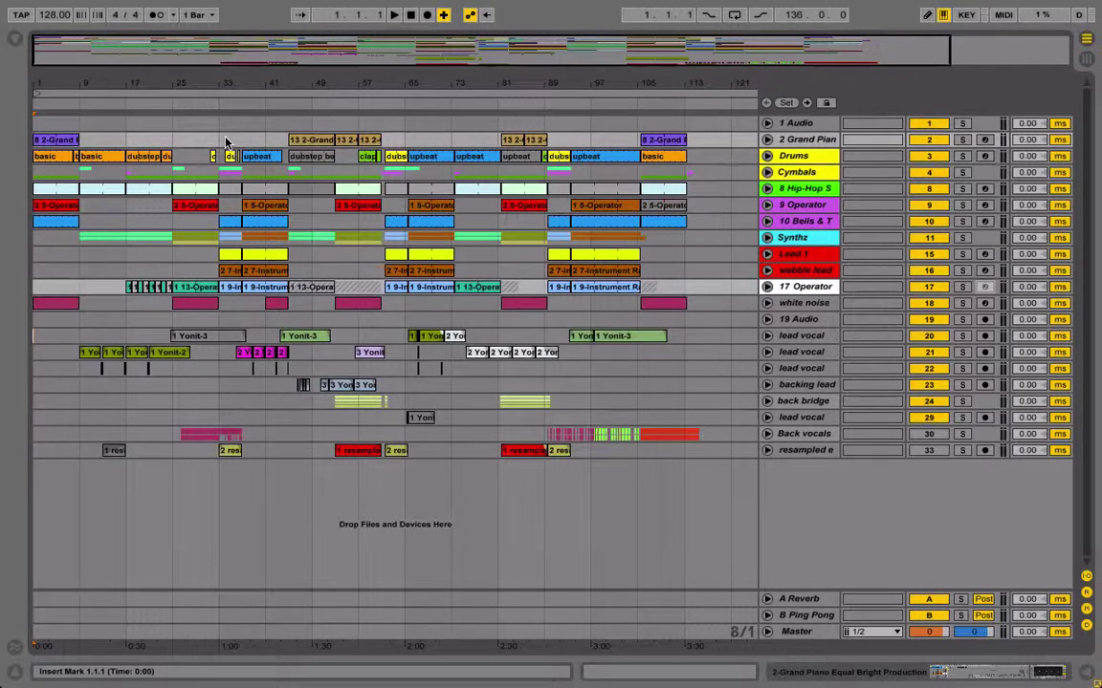
# Step: Insert 8 bars of silence at bar 33 across the arrangement and duplicate the four bars of time from bar 69 to 73
pyautogui.moveTo(224, 143); pyautogui.dragTo(250, 143)
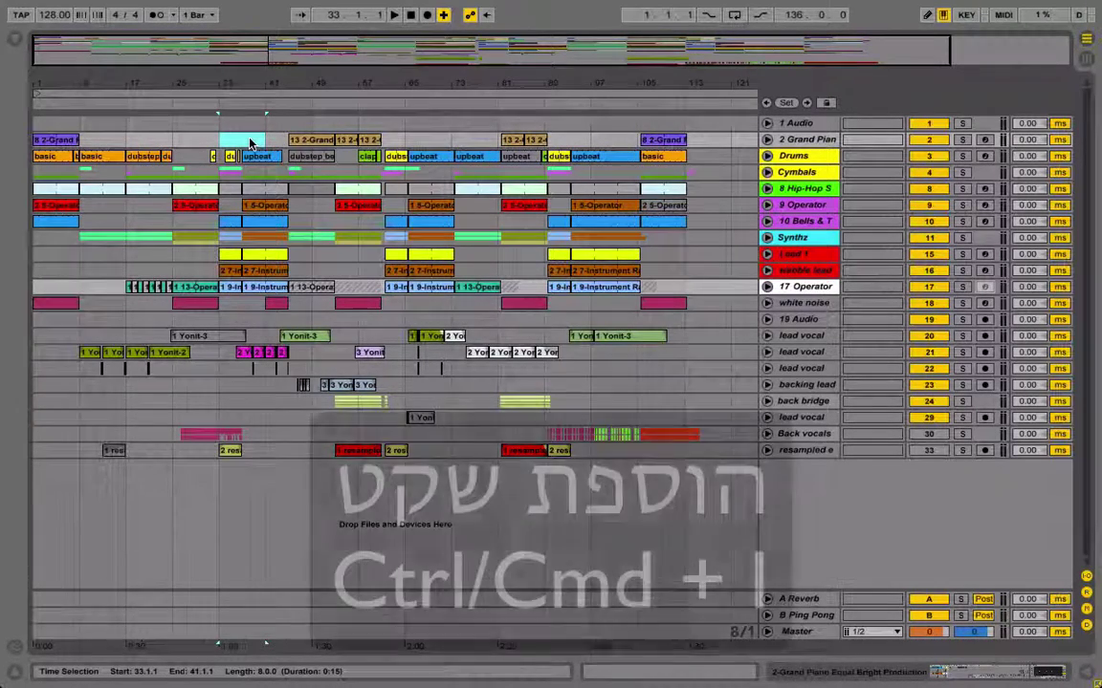
pyautogui.hotkey('ctrl', 'i')
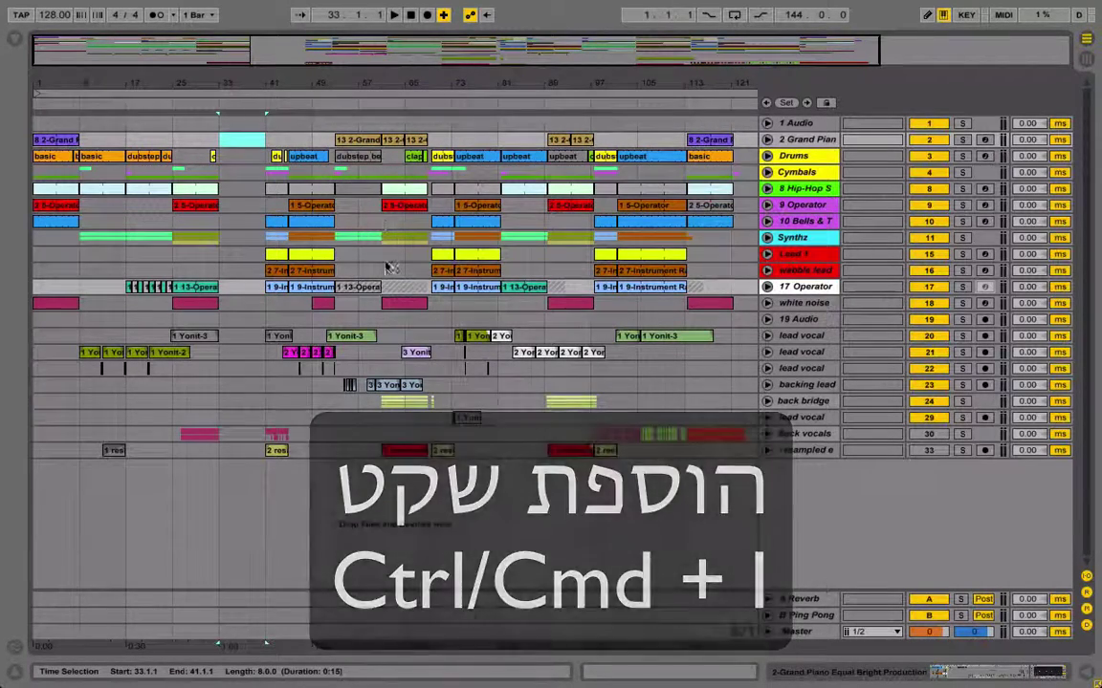
pyautogui.moveTo(431, 304); pyautogui.dragTo(460, 304)
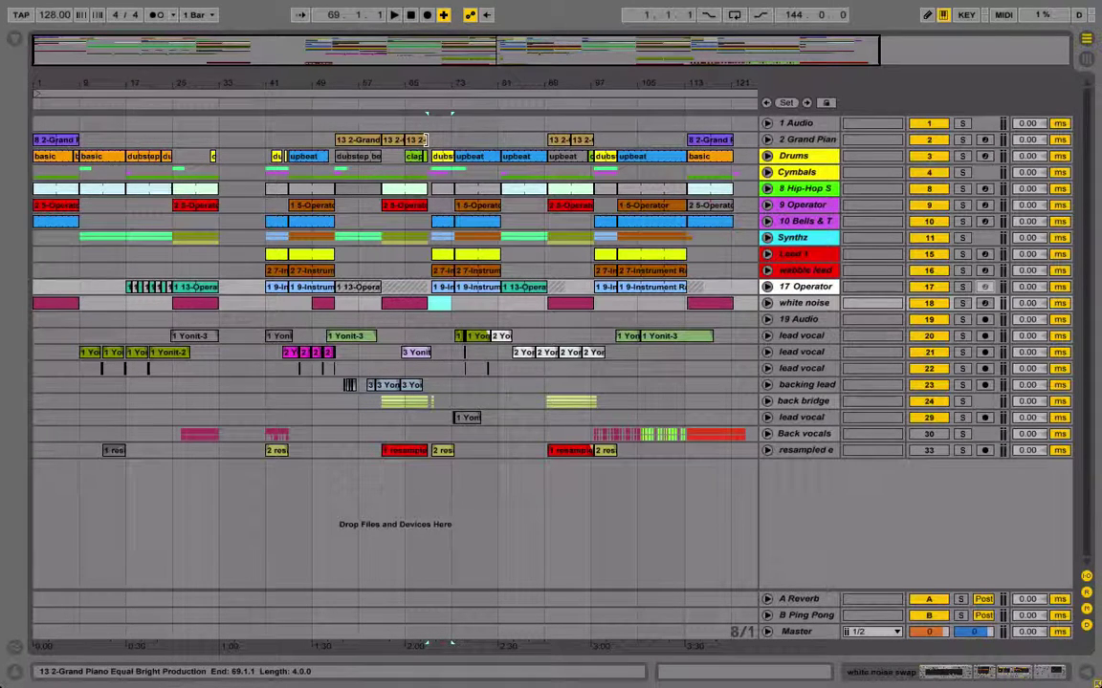
pyautogui.hotkey('ctrl', 'shift', 'd')
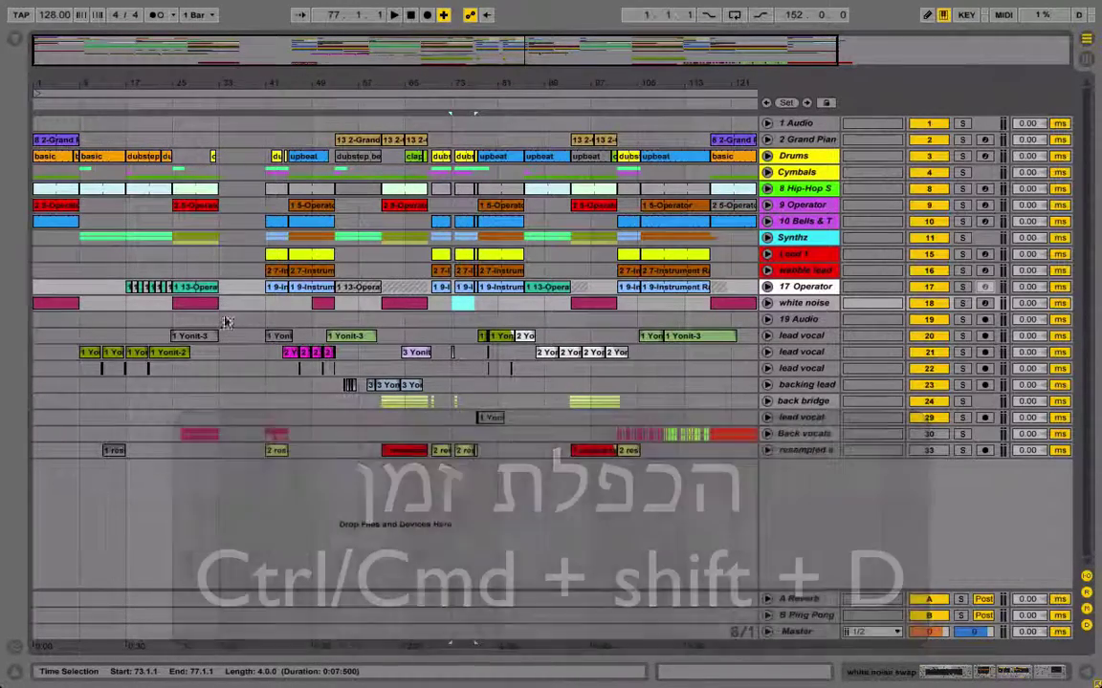
# Step: Remove the 32 bars of time from bar 33 to bar 65 across all tracks
pyautogui.moveTo(221, 320); pyautogui.dragTo(392, 331)
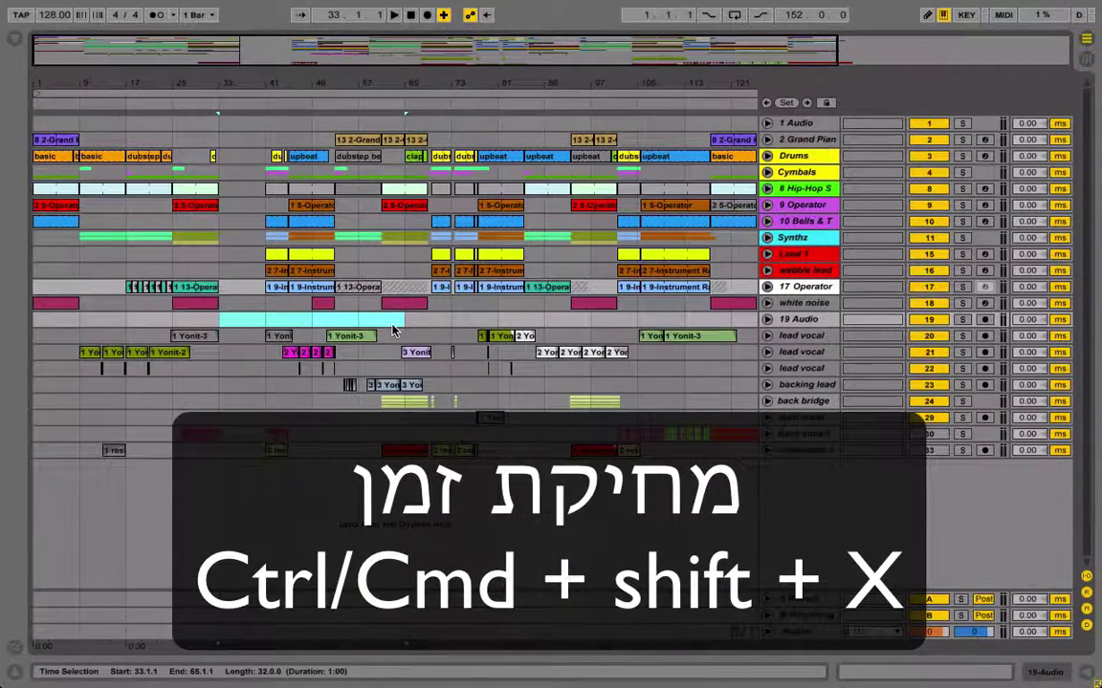
pyautogui.hotkey('ctrl', 'shift', 'x')
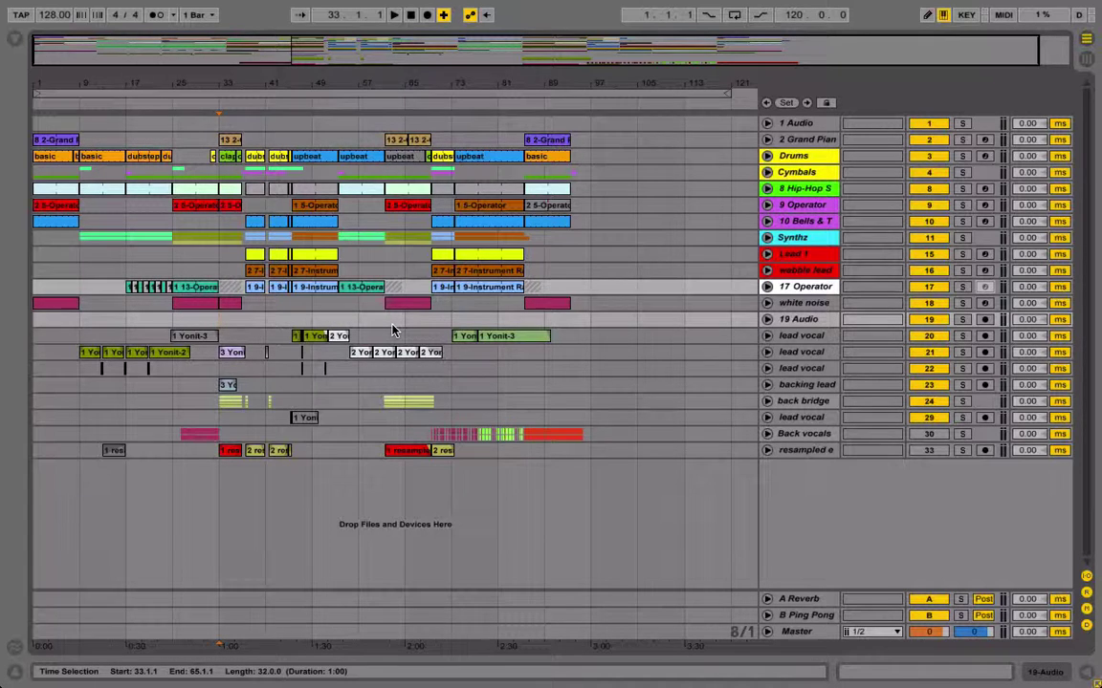
# Step: Open the upbeat clip at 45.3.1 on the Drums track and enlarge the MIDI note editor
pyautogui.click(316, 160)
pyautogui.doubleClick(315, 160)
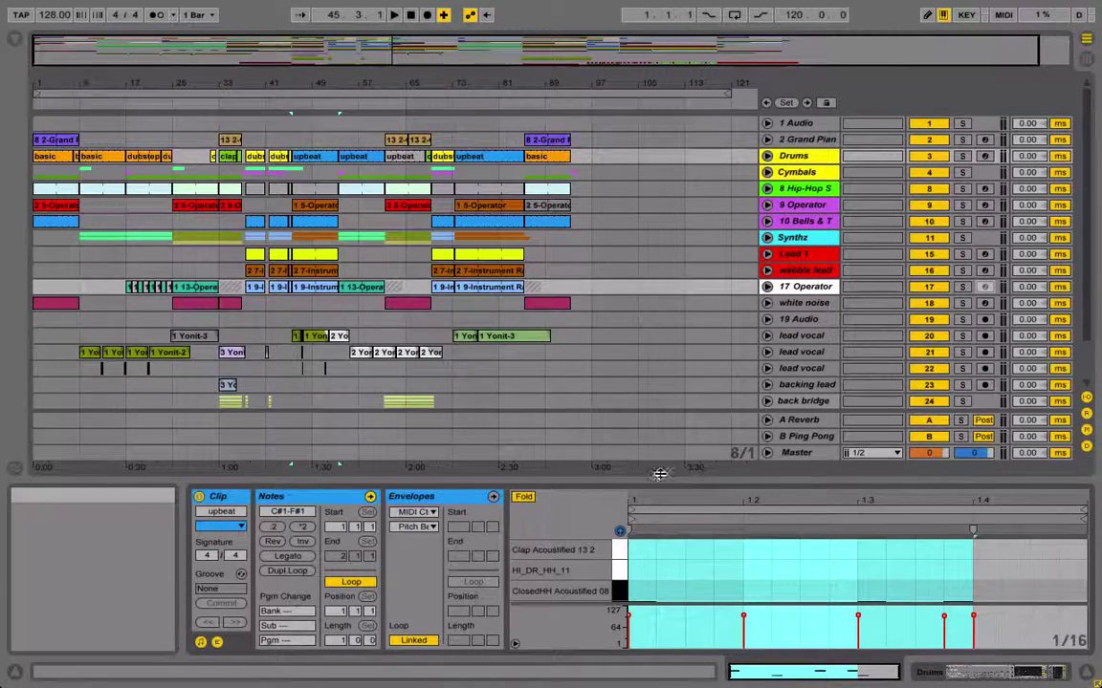
pyautogui.moveTo(676, 480); pyautogui.dragTo(676, 308)
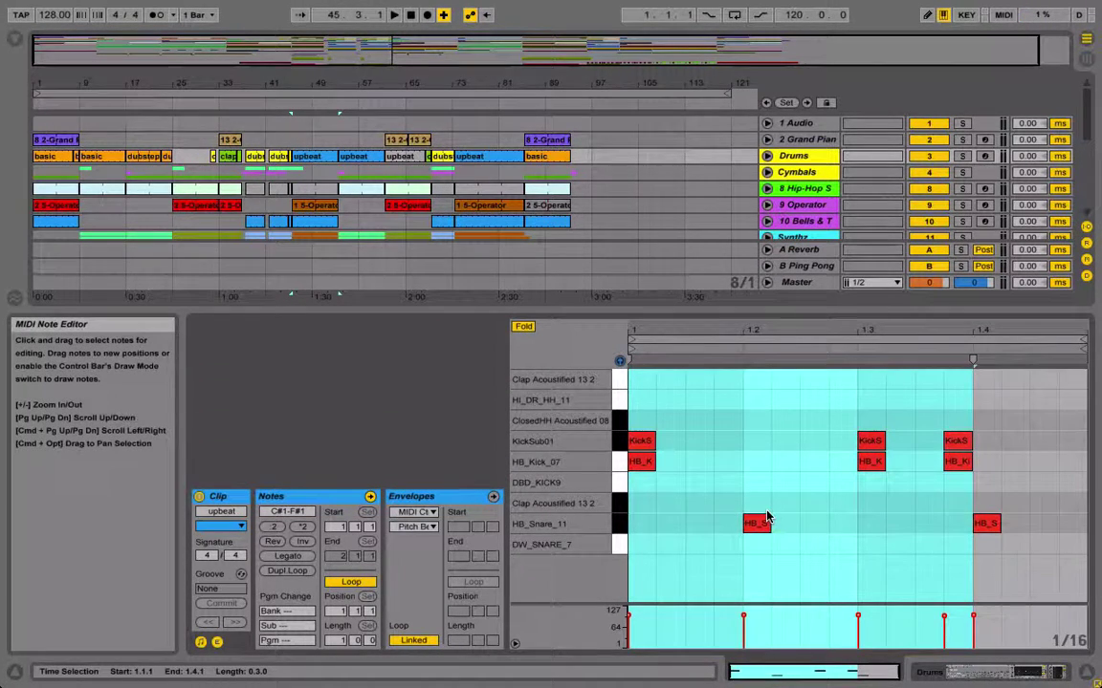